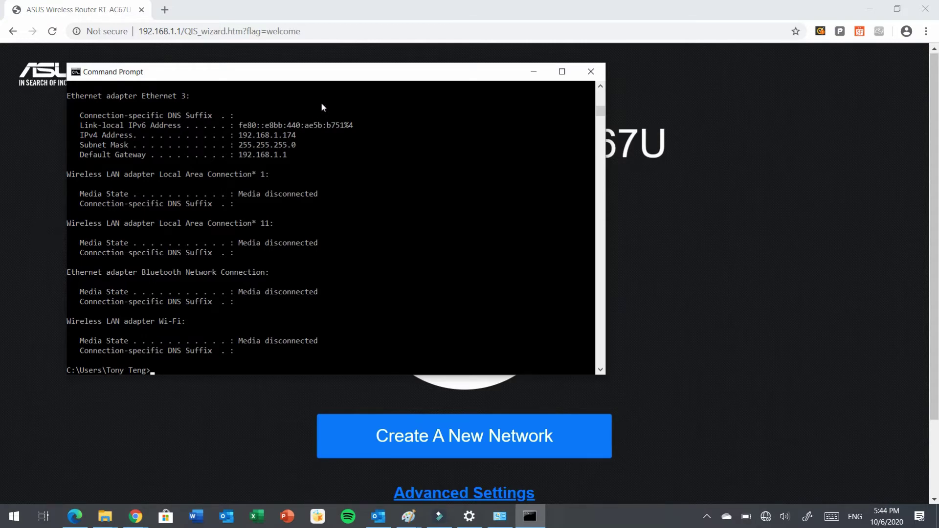
# Re-enter 192.168.1.1 in the browser to reload the RT-AC67U welcome page
pyautogui.click(352, 32)
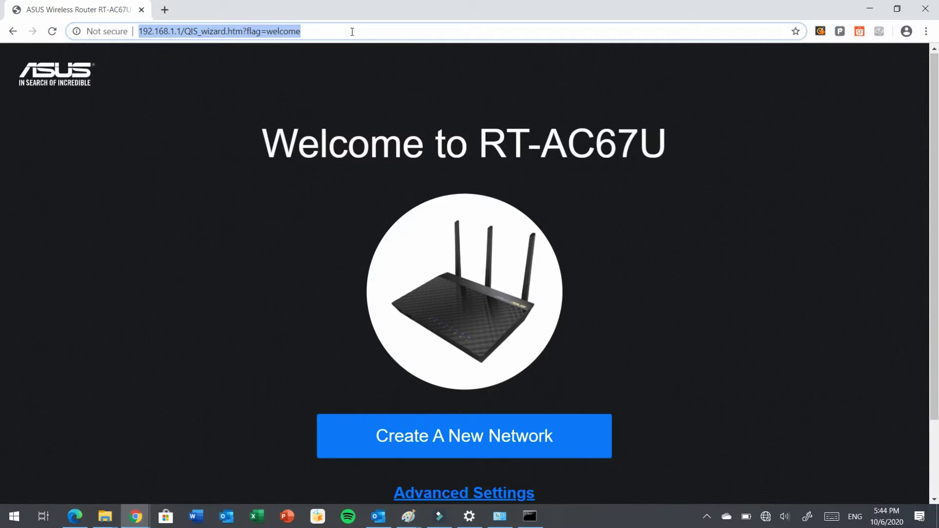
pyautogui.write('192.168.1.1')
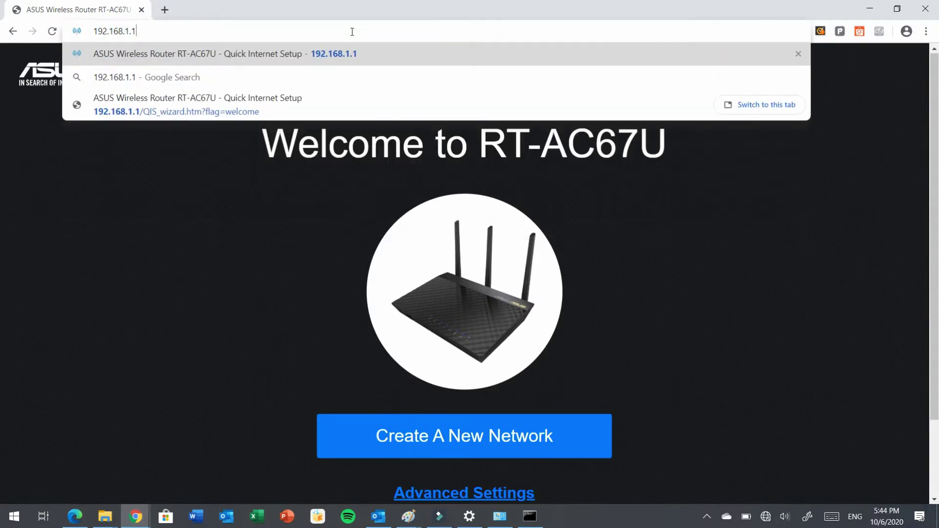
pyautogui.press('Return')
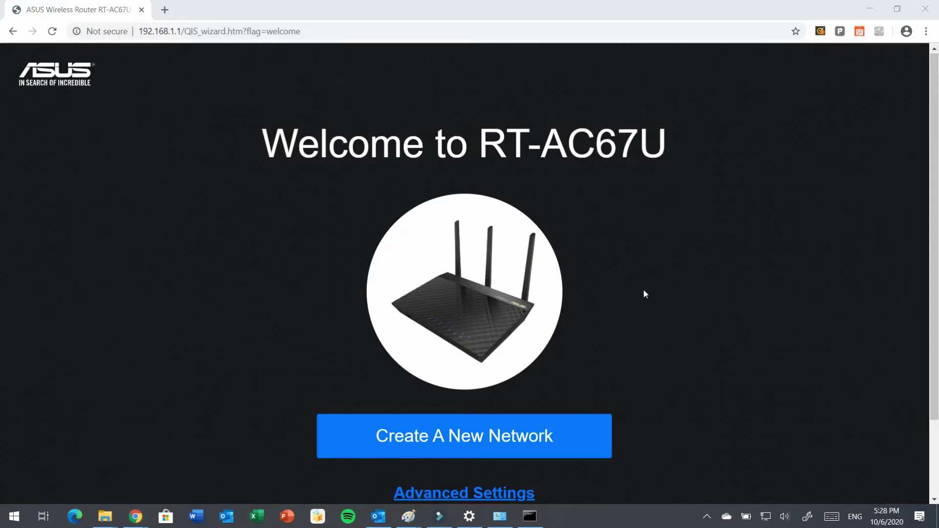
pyautogui.scroll(-1, 644, 293)
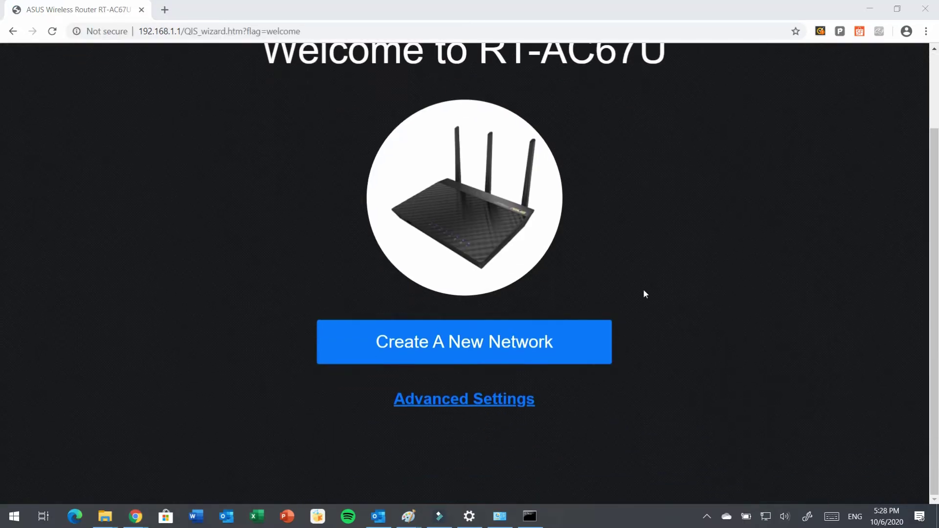
# Reset the RT-AC67U as an AiMesh node and confirm the PC is on UNIQUE-WIFI
pyautogui.click(497, 402)
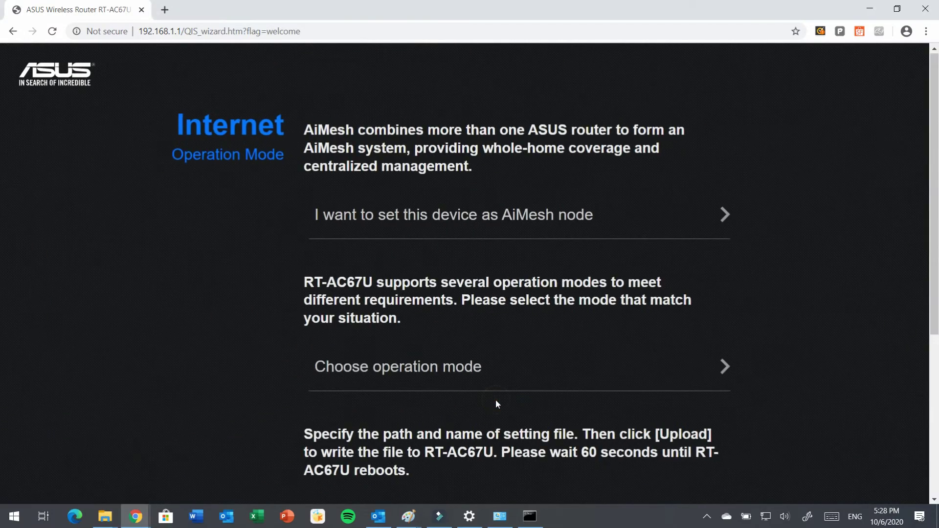
pyautogui.click(531, 218)
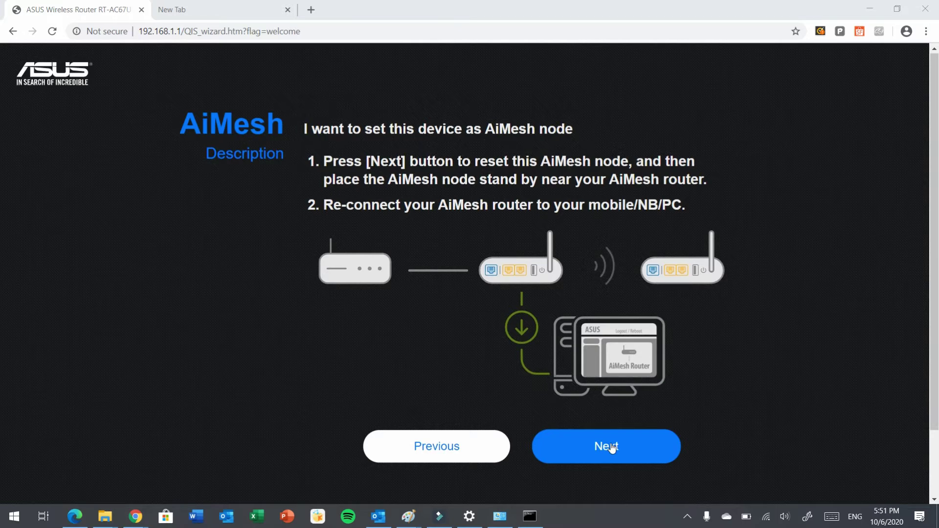
pyautogui.click(610, 451)
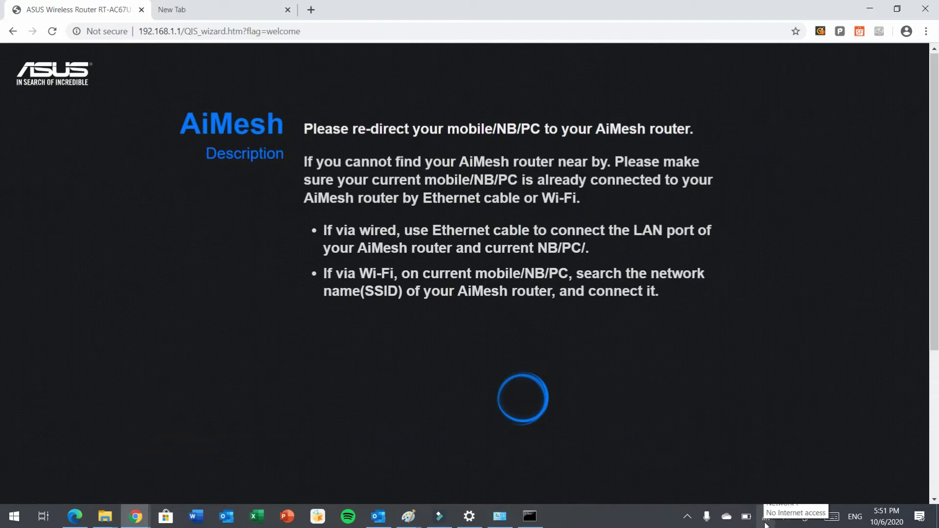
pyautogui.click(766, 516)
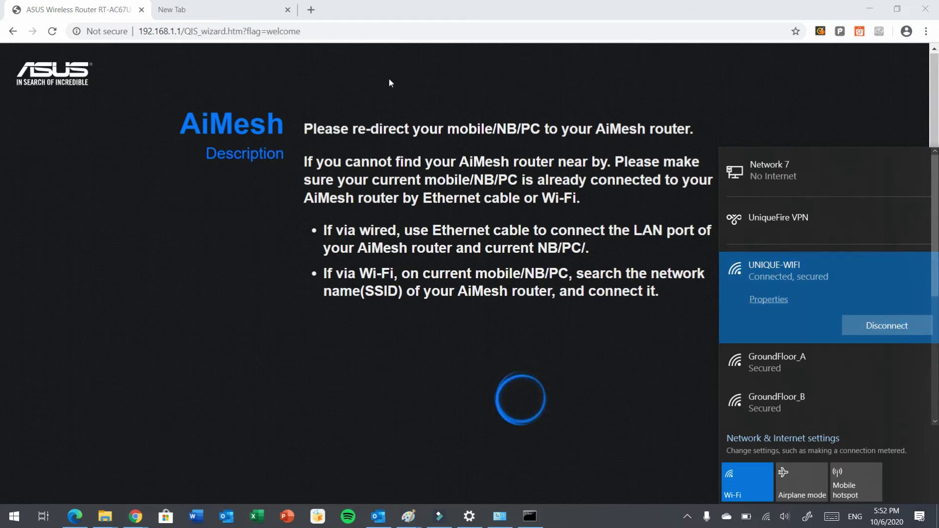
# In the empty second tab, load 192.168.10.1 to reach the GT-AX11000 dashboard
pyautogui.click(220, 10)
pyautogui.write('192.168.10.1')
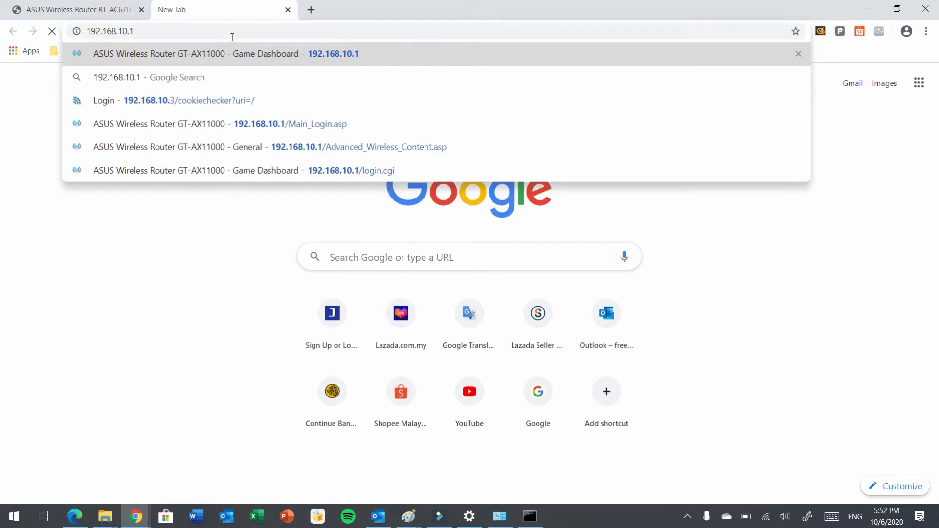
pyautogui.press('Return')
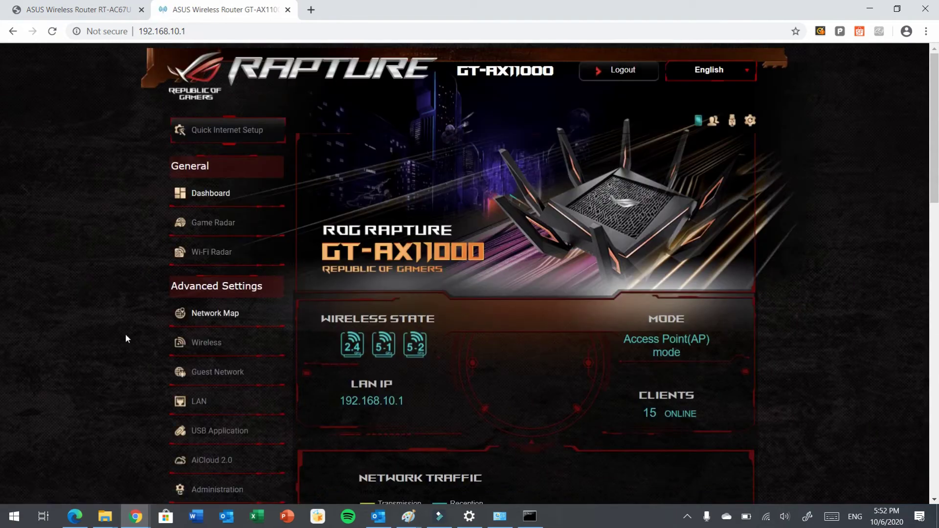
pyautogui.scroll(-3, 82, 372)
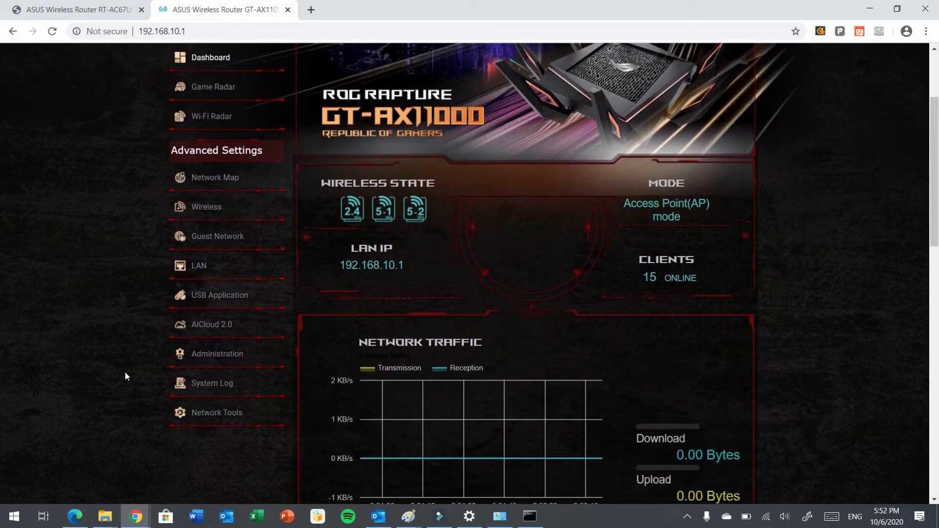
# Search for AiMesh nodes from the Network Map's AiMesh Node panel to find the RT-AC67U
pyautogui.click(222, 180)
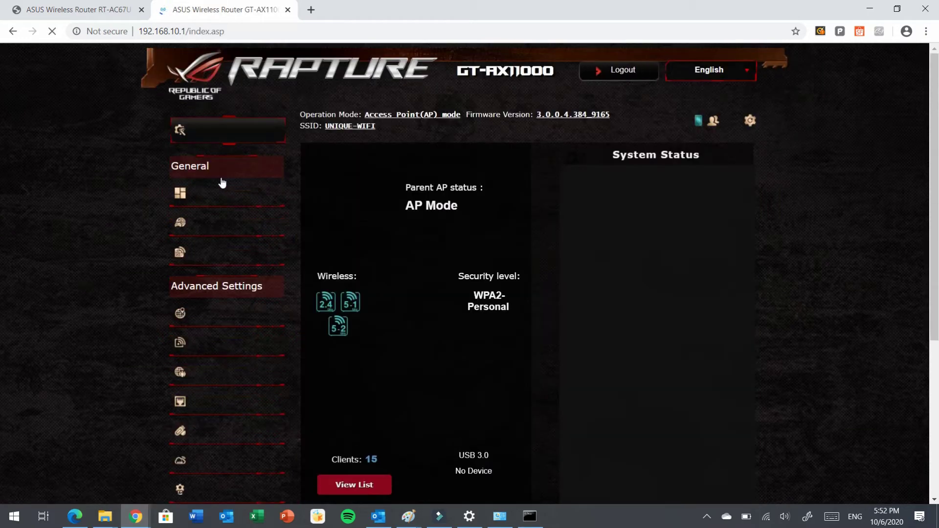
pyautogui.scroll(-2, 436, 295)
pyautogui.scroll(-2, 436, 295)
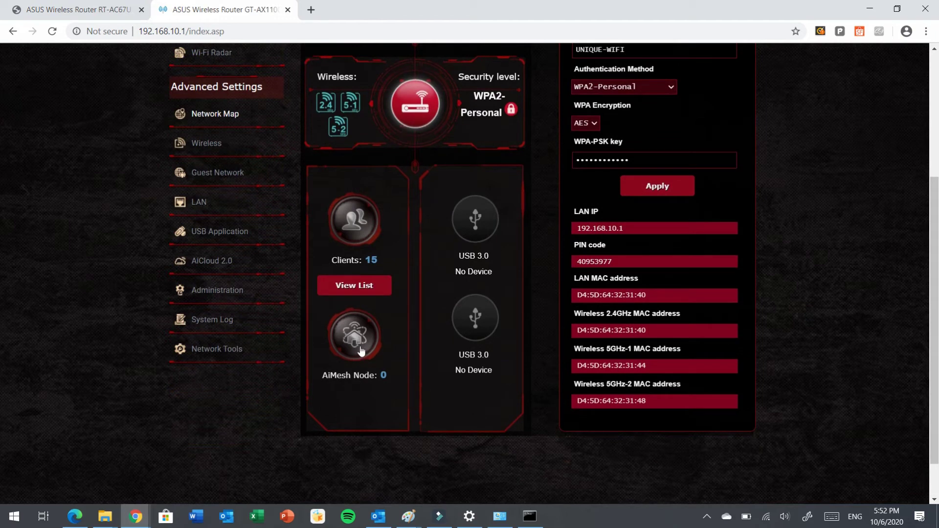
pyautogui.click(354, 338)
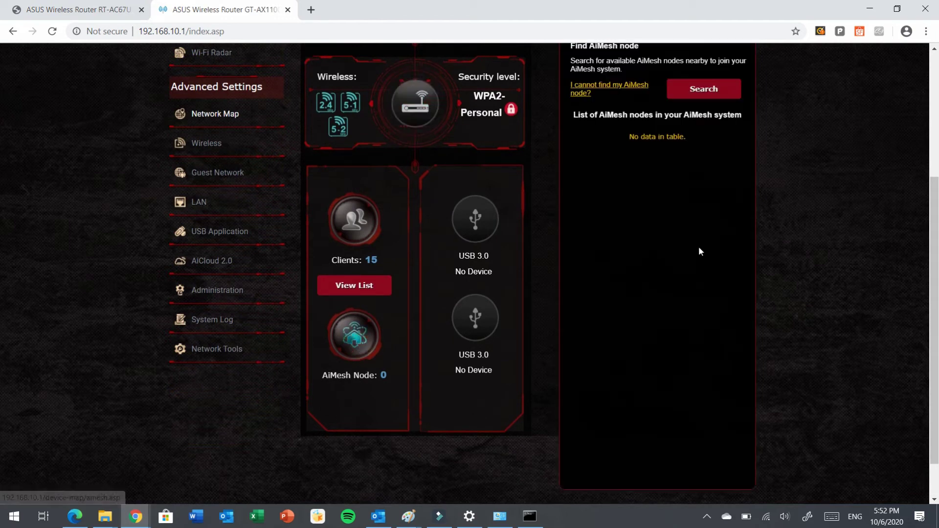
pyautogui.scroll(3, 857, 186)
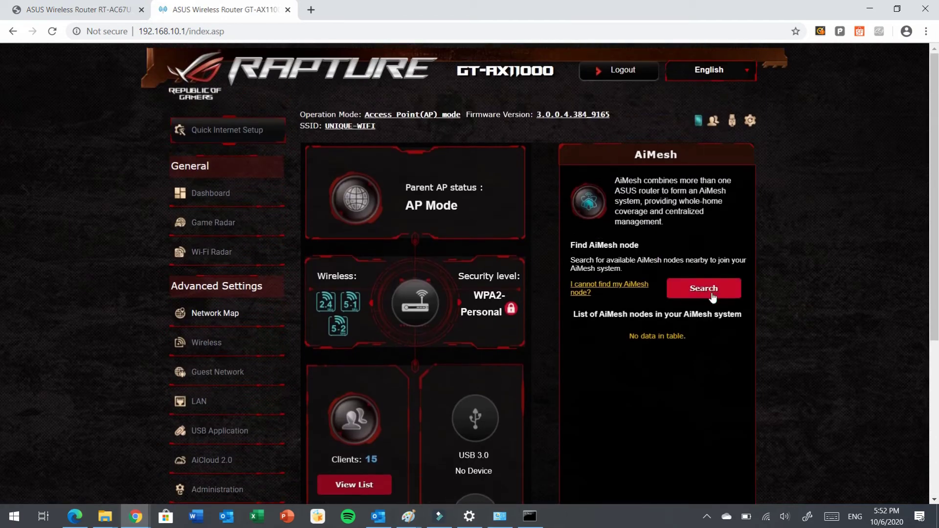
pyautogui.click(713, 293)
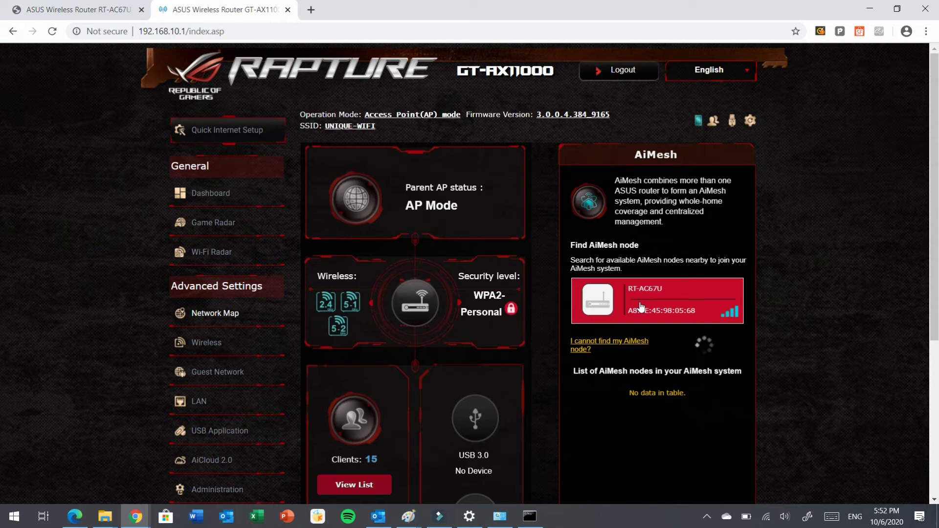
# Select the found RT-AC67U and apply the request to add it to AiMesh
pyautogui.click(640, 306)
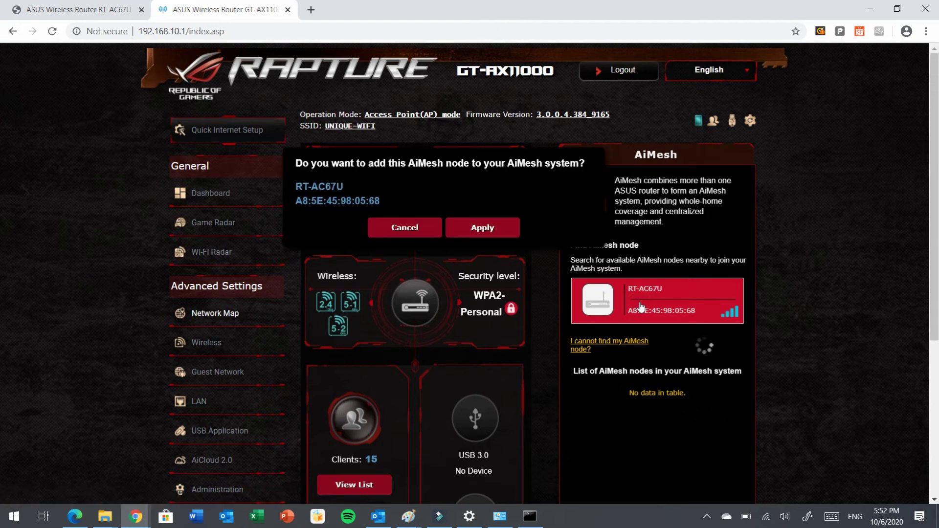
pyautogui.click(505, 229)
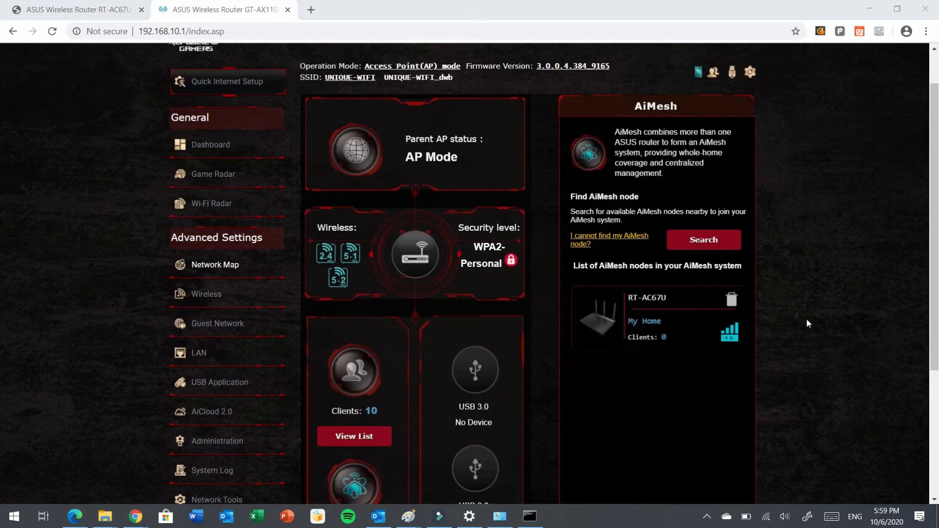
pyautogui.scroll(-3, 807, 323)
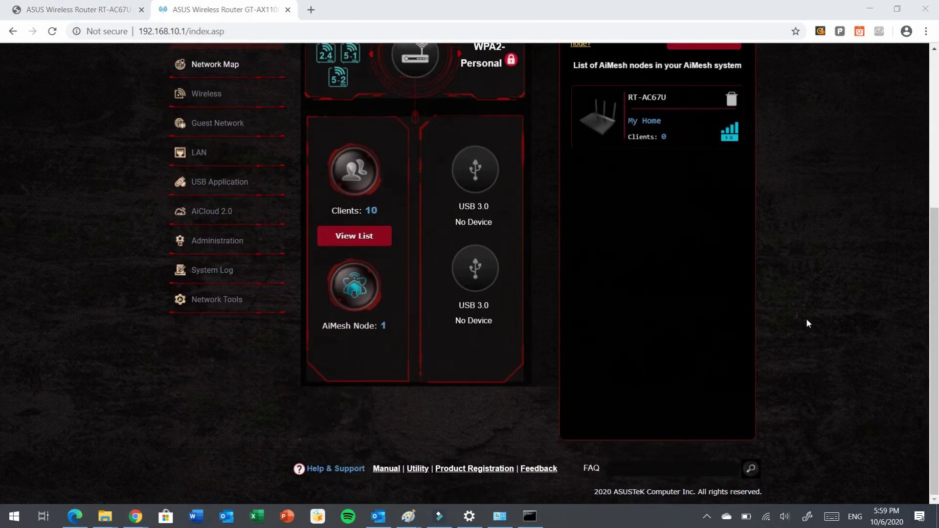
pyautogui.scroll(2, 807, 324)
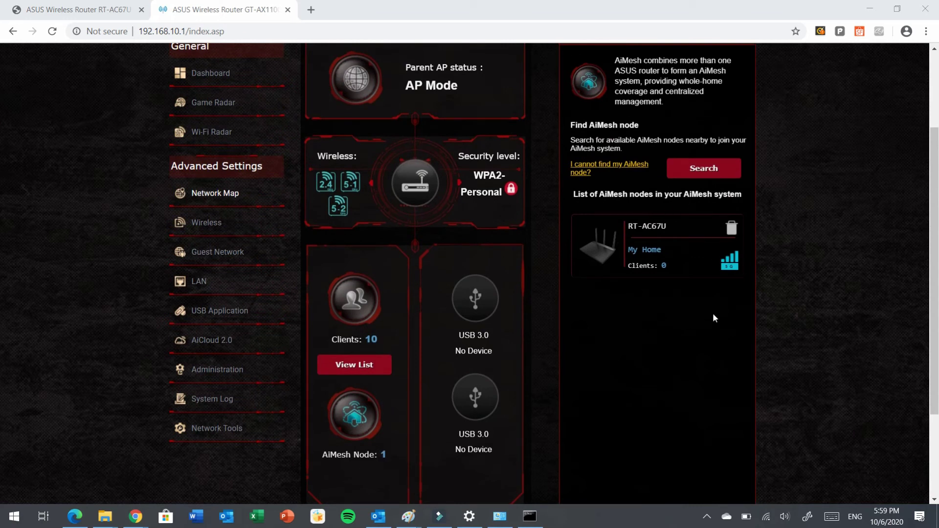
# Open the RT-AC67U node details (IP 192.168.10.39), keeping its location as My Home
pyautogui.click(680, 269)
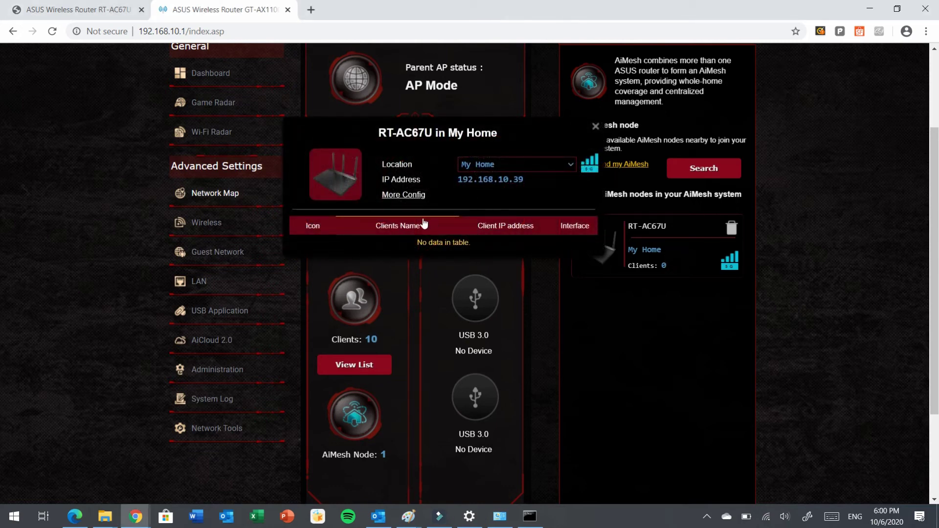
pyautogui.click(571, 164)
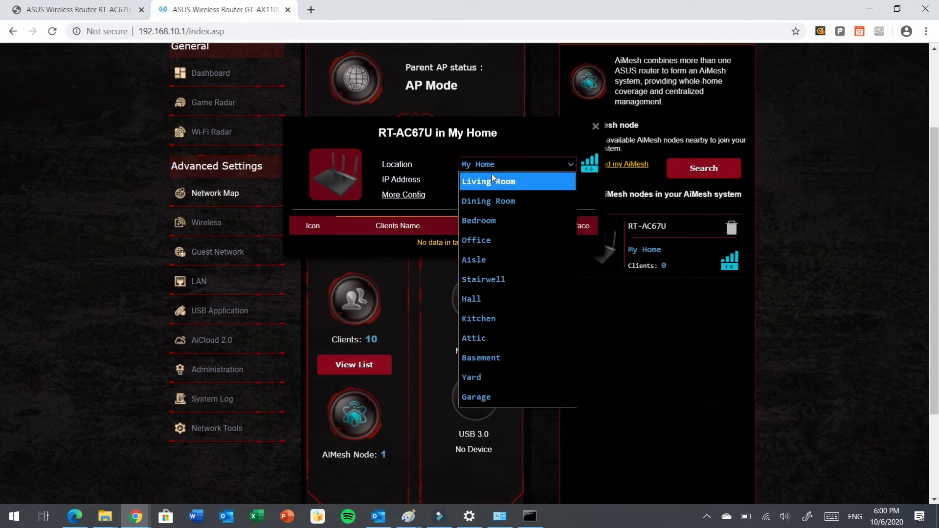
pyautogui.click(404, 196)
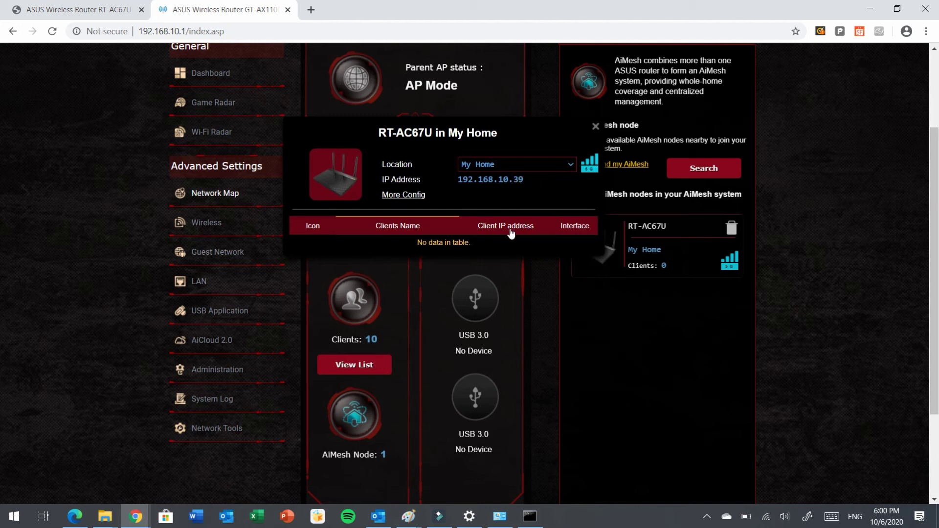
# Expand the RT-AC67U node's More Config and leave Connection Priority set to Auto
pyautogui.click(406, 195)
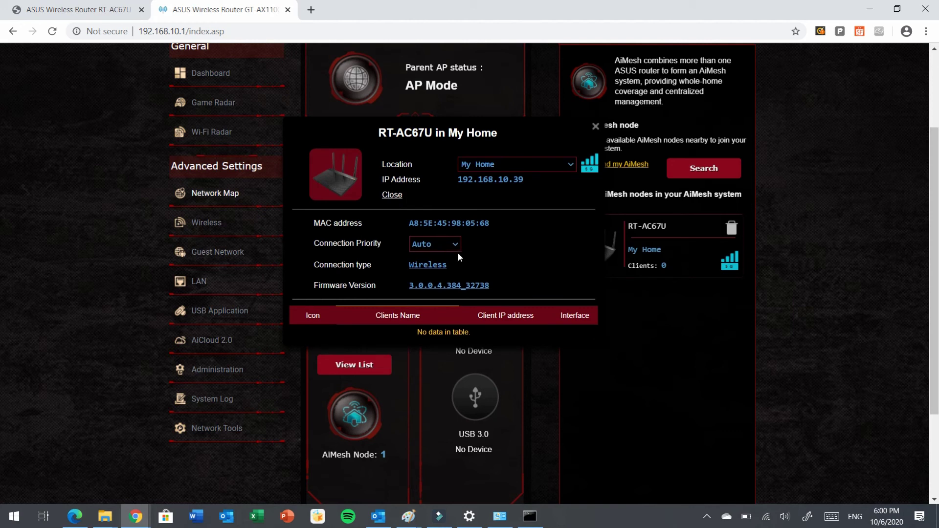
pyautogui.click(456, 246)
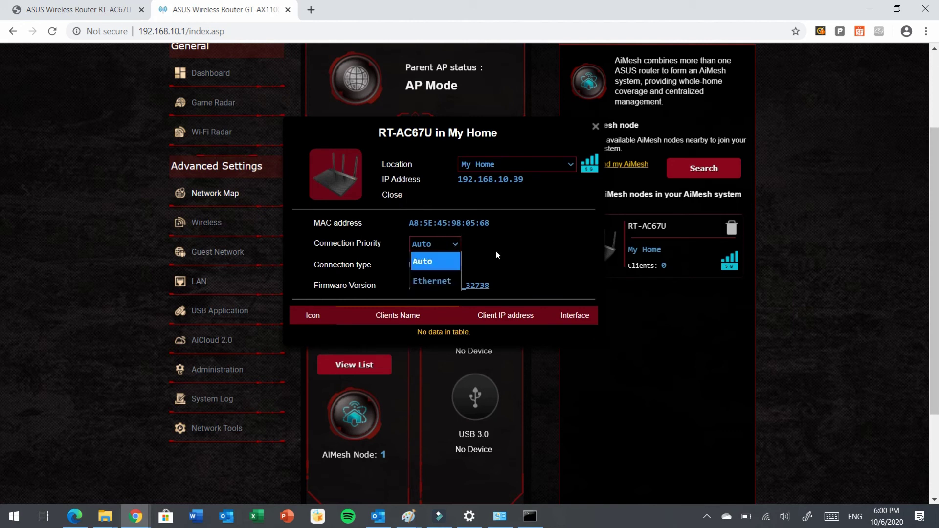
pyautogui.click(495, 250)
pyautogui.click(443, 245)
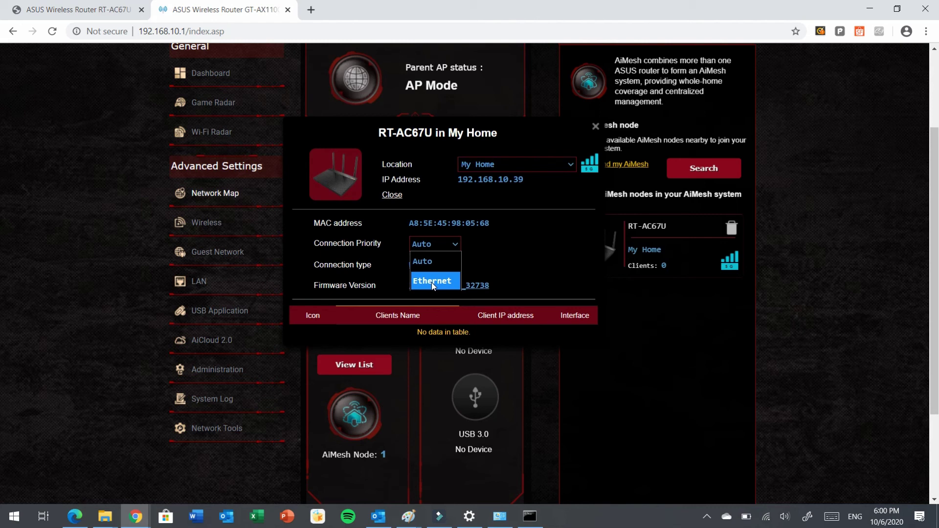
pyautogui.click(505, 253)
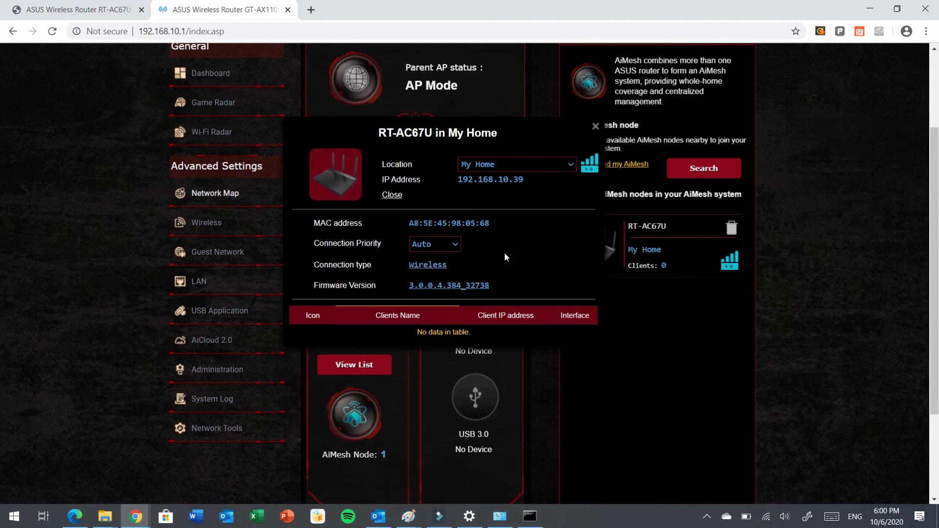